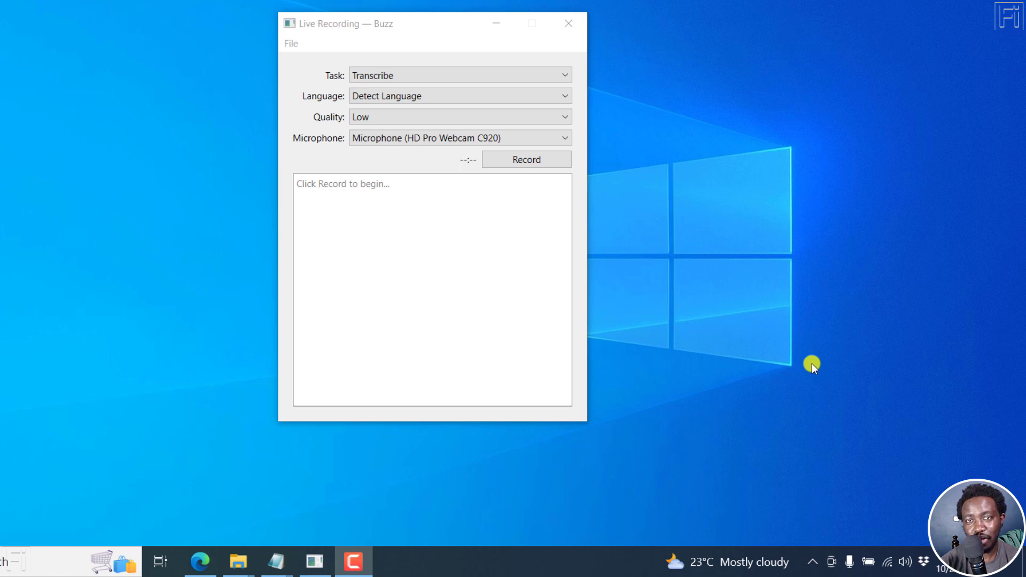
- Start importing a media file in Buzz and go to the Sample for Buzz folder on the Desktop
click(388, 25)
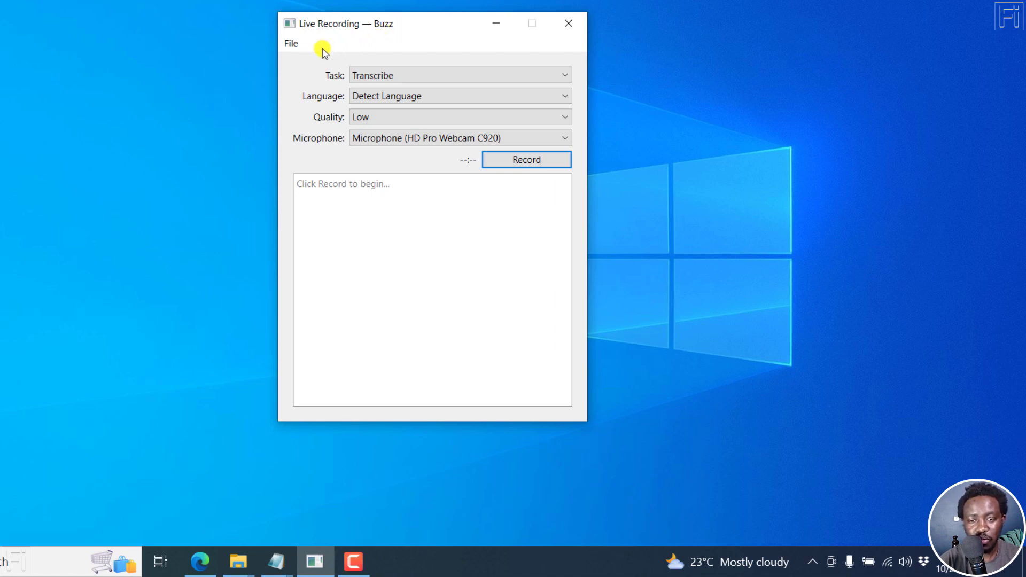
click(290, 43)
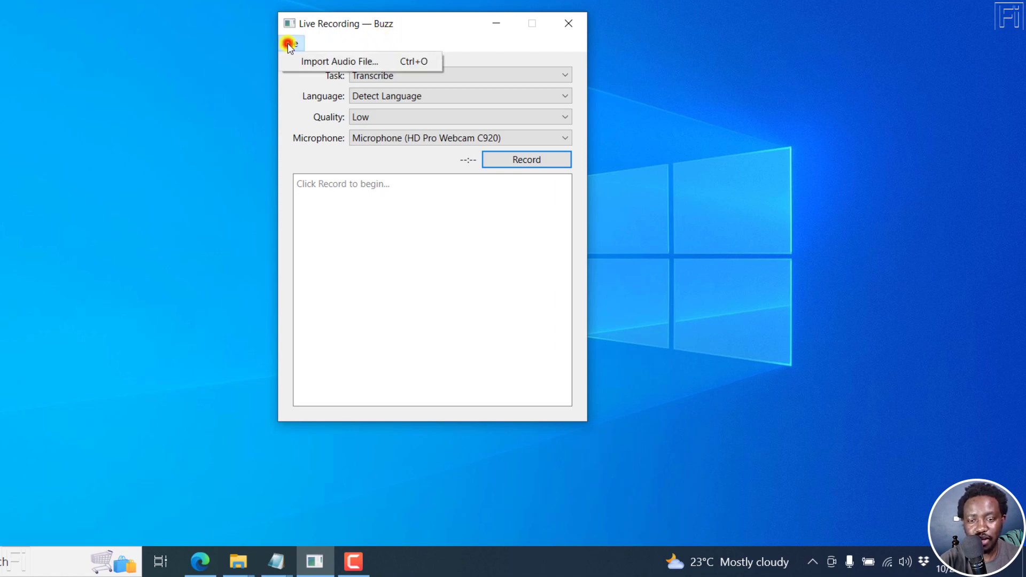
click(341, 63)
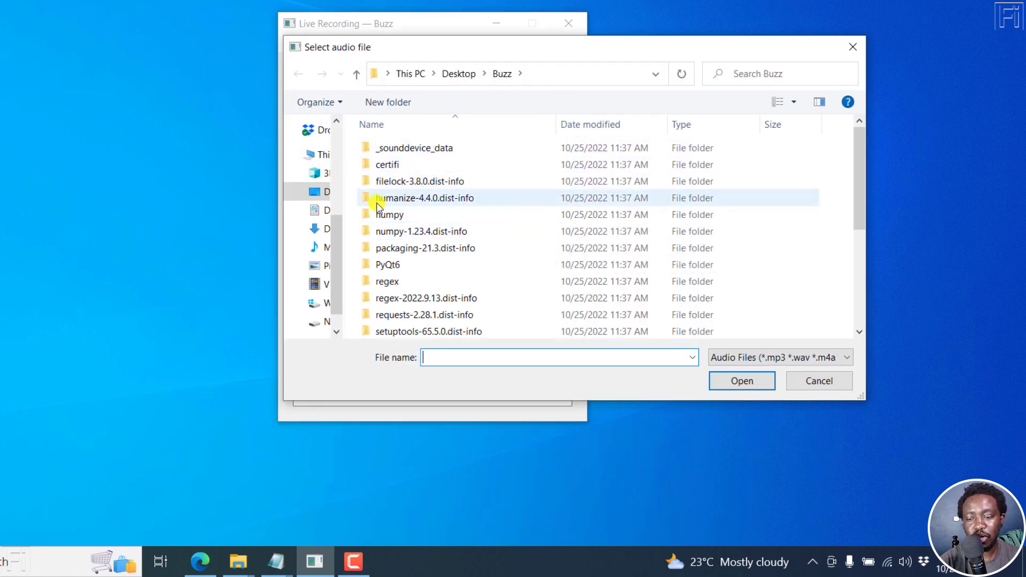
click(337, 240)
drag(338, 241, 334, 142)
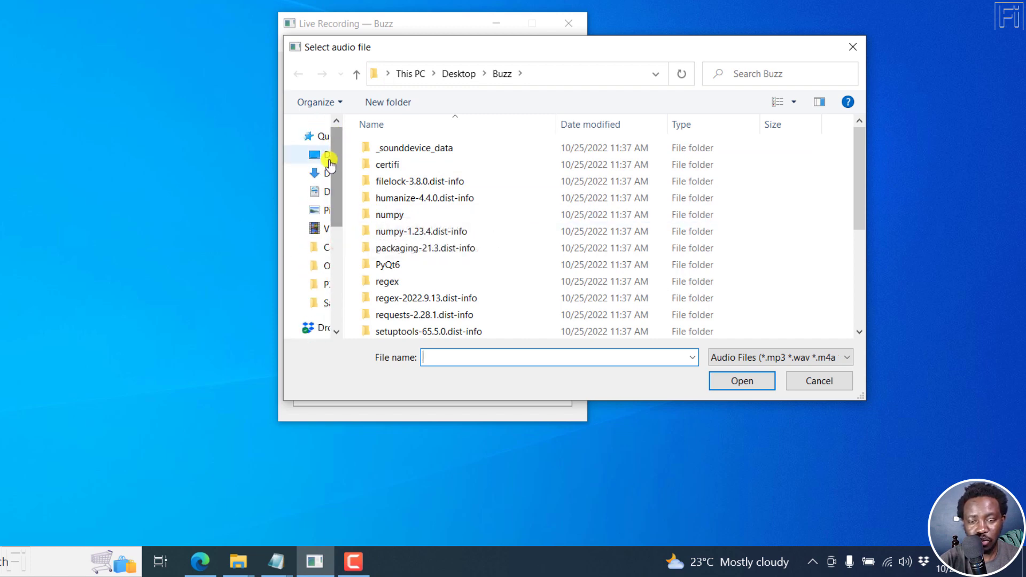
click(320, 303)
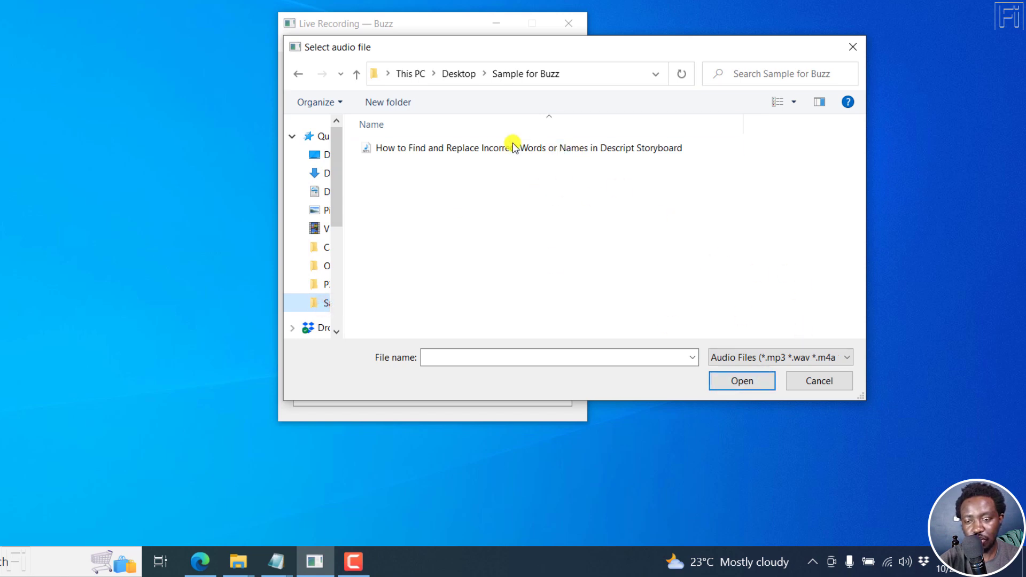
- Show video files instead of audio files and import "How to Use the Audio Ducking Feature in Filmora 11"
click(849, 358)
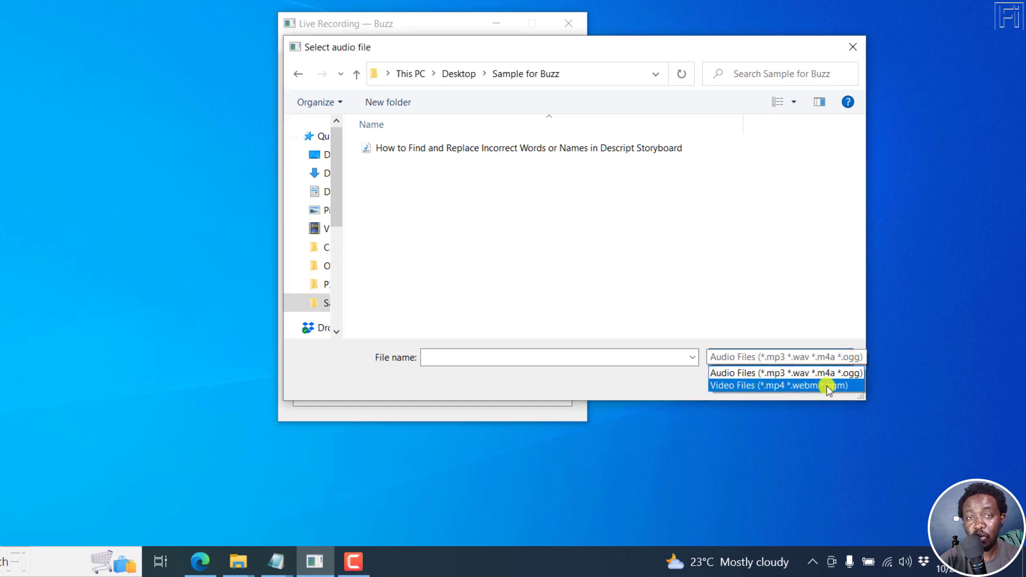
click(724, 386)
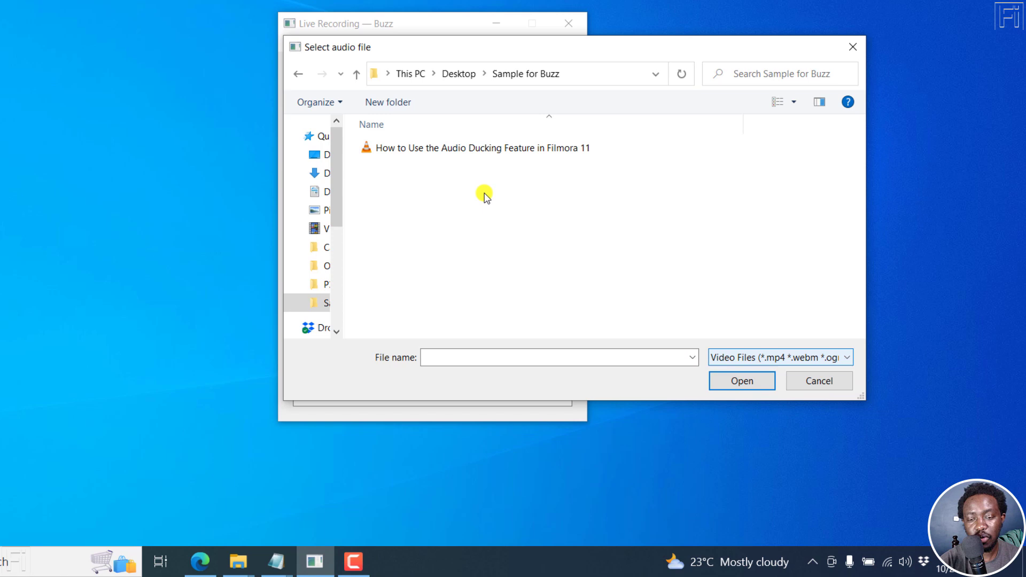
click(393, 152)
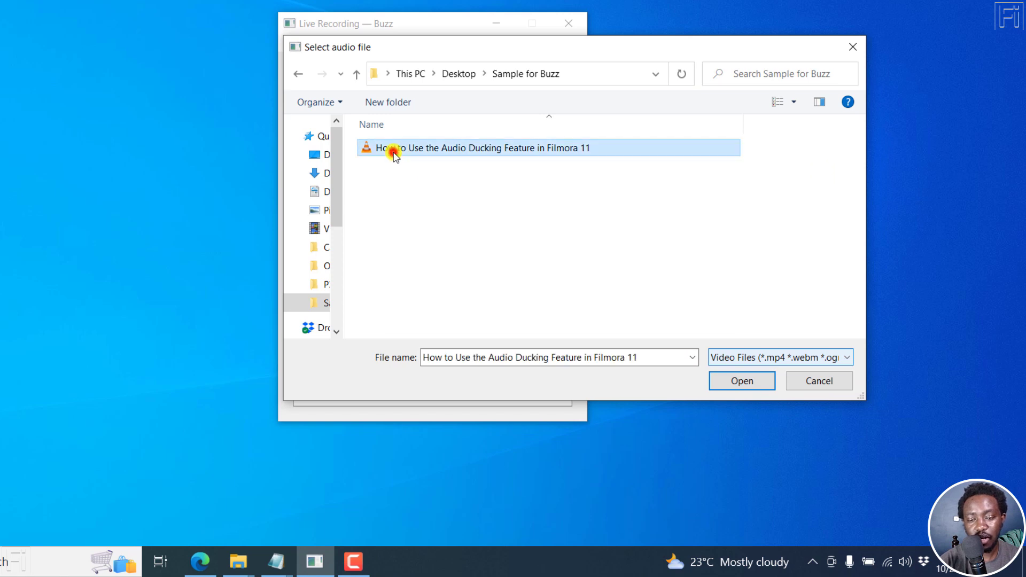
click(739, 384)
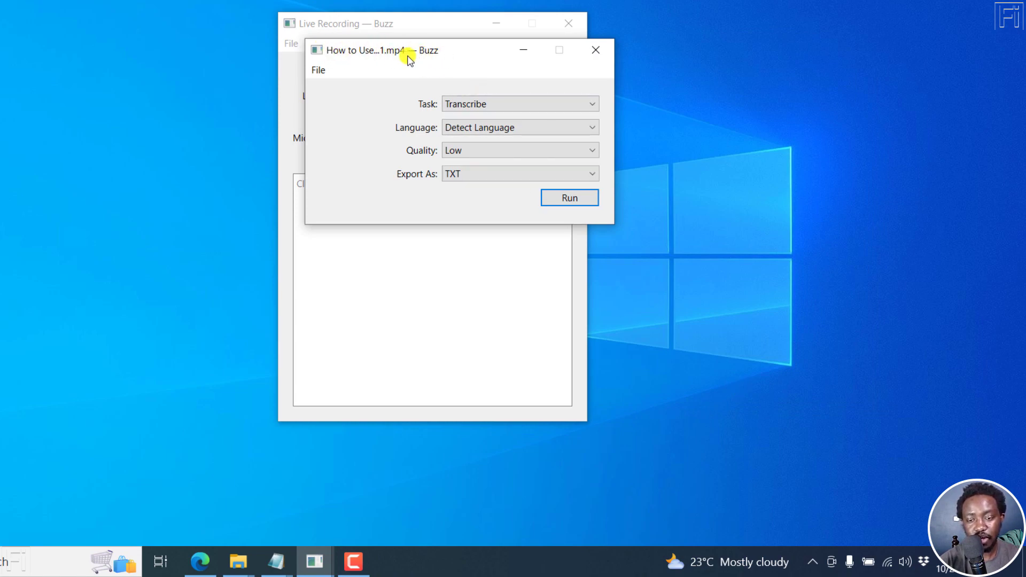
- Keep the task of the imported video as Transcribe and set its language to English
click(540, 104)
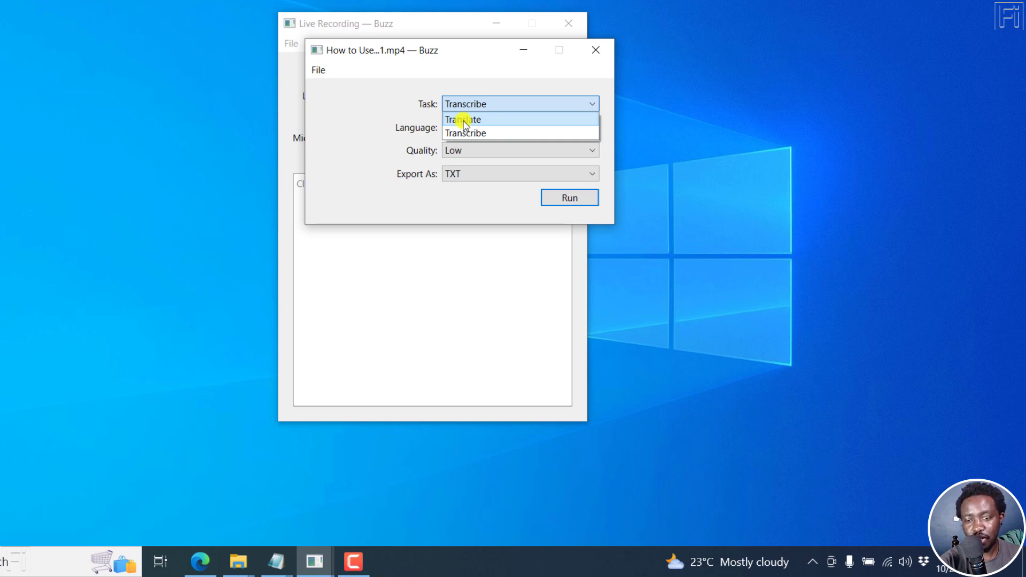
click(478, 132)
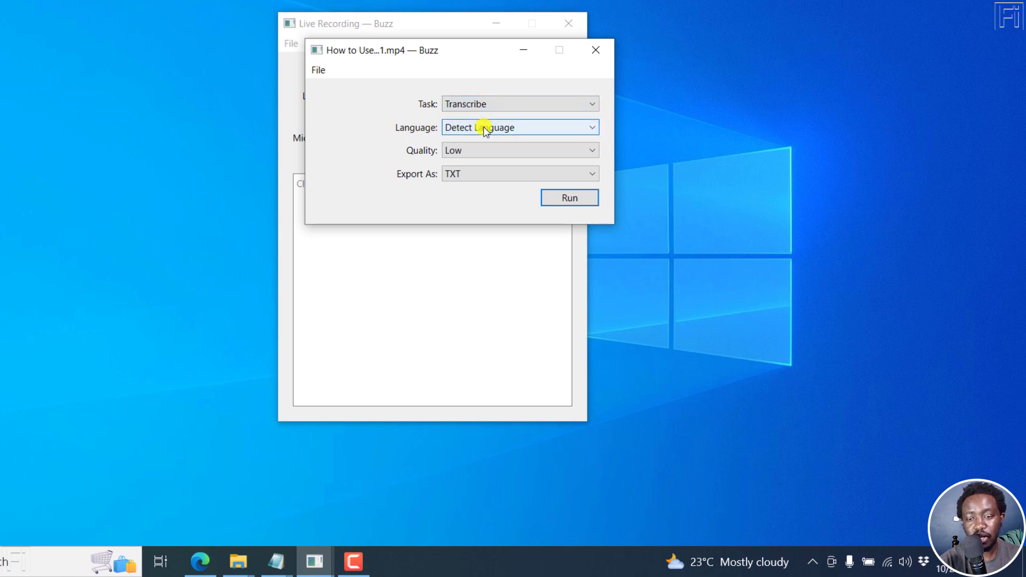
click(469, 129)
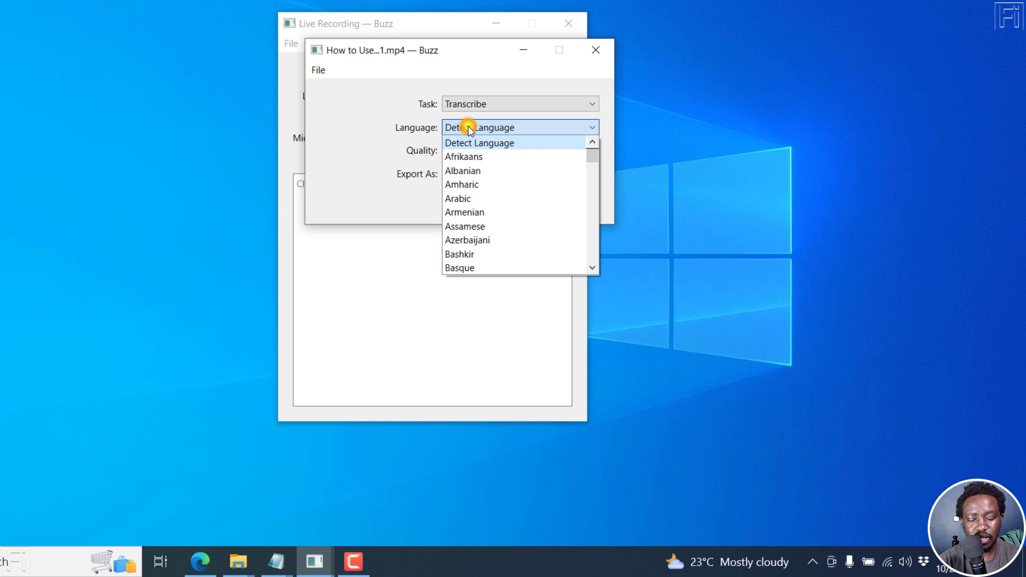
scroll(469, 129, down, 4)
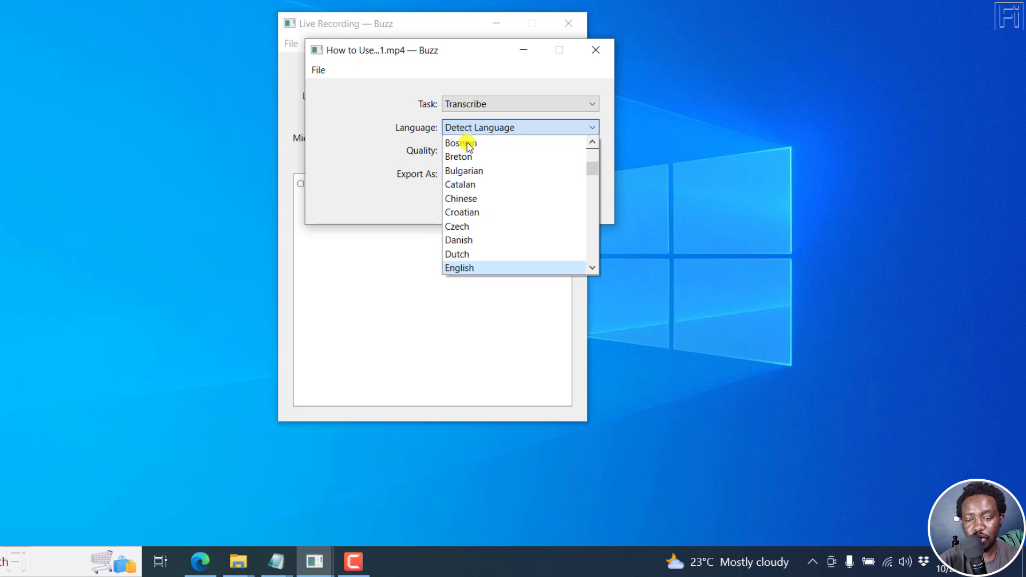
key(Escape)
key(e)
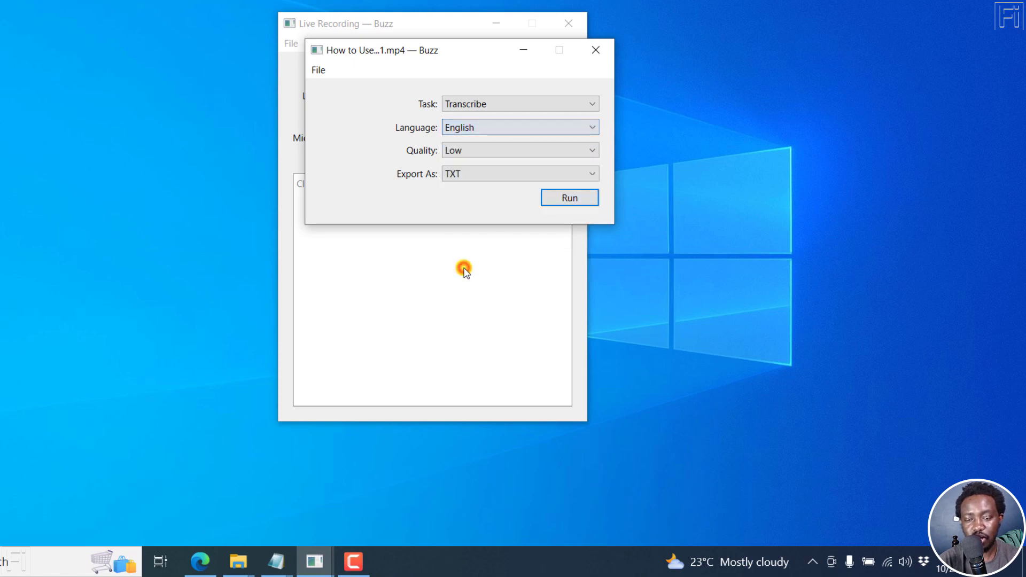
- Run the transcription with High quality and SRT export, saving it under the suggested name in the Sample for Buzz folder
click(466, 151)
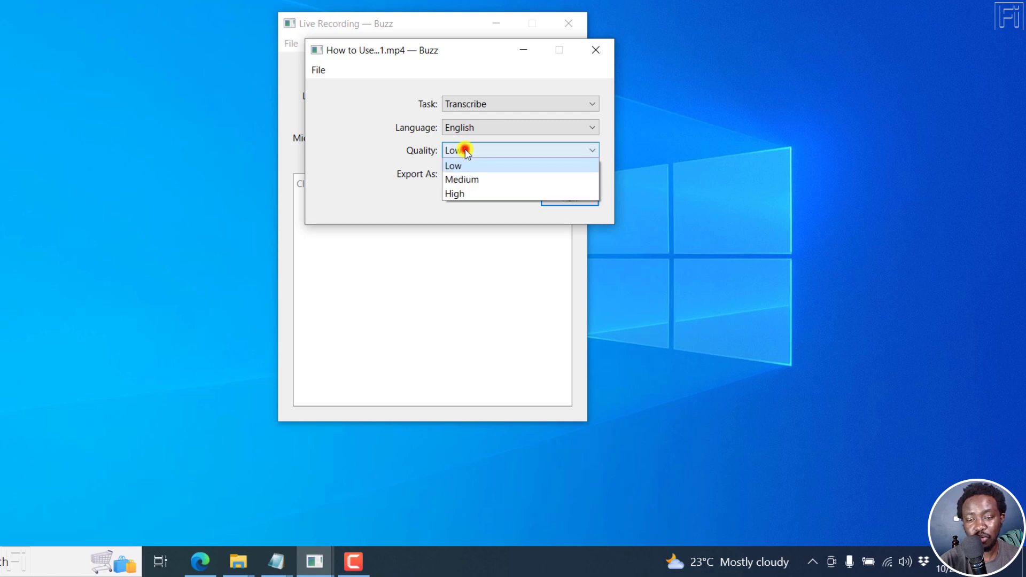
click(485, 194)
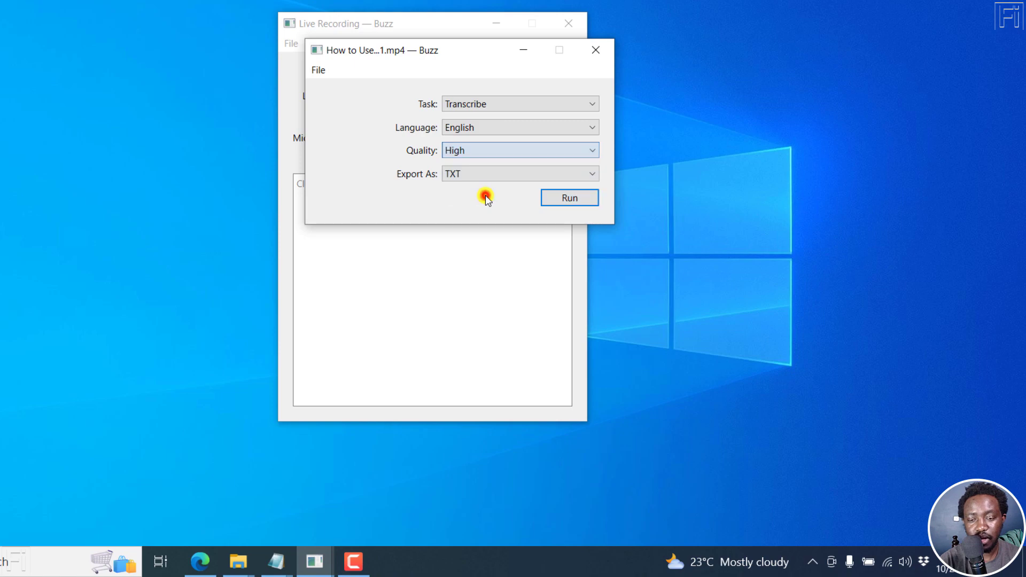
click(454, 173)
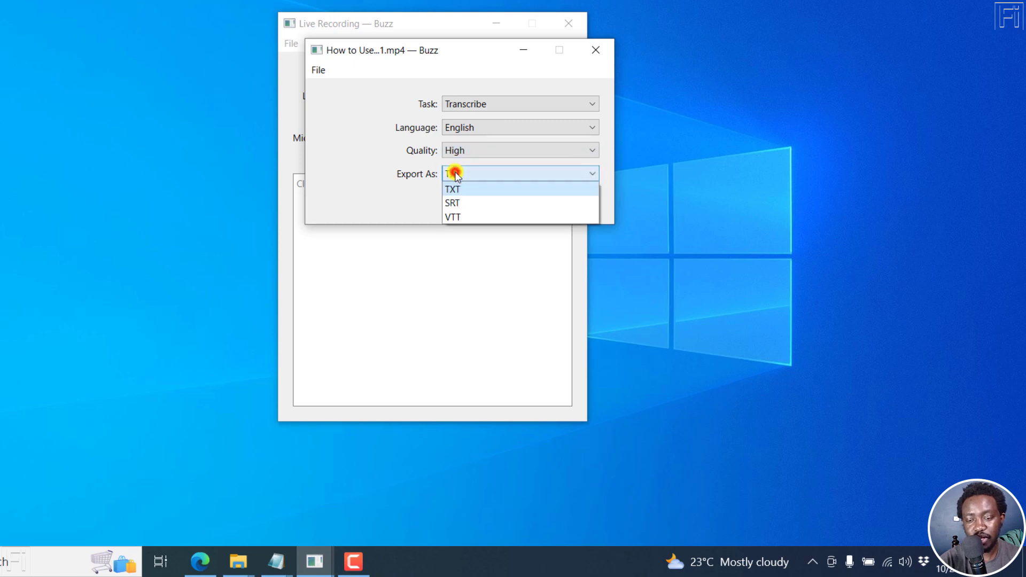
click(480, 203)
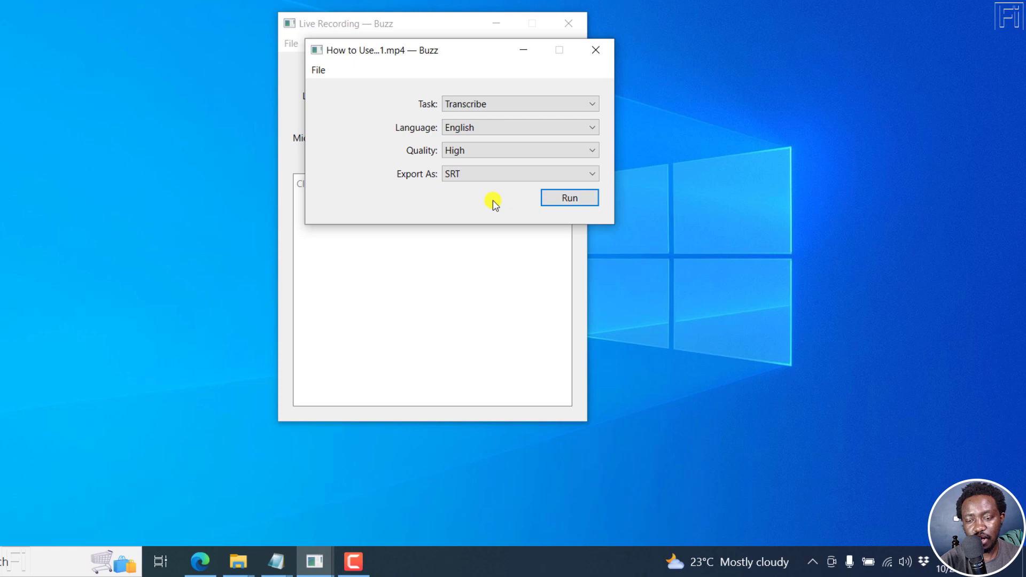
click(563, 199)
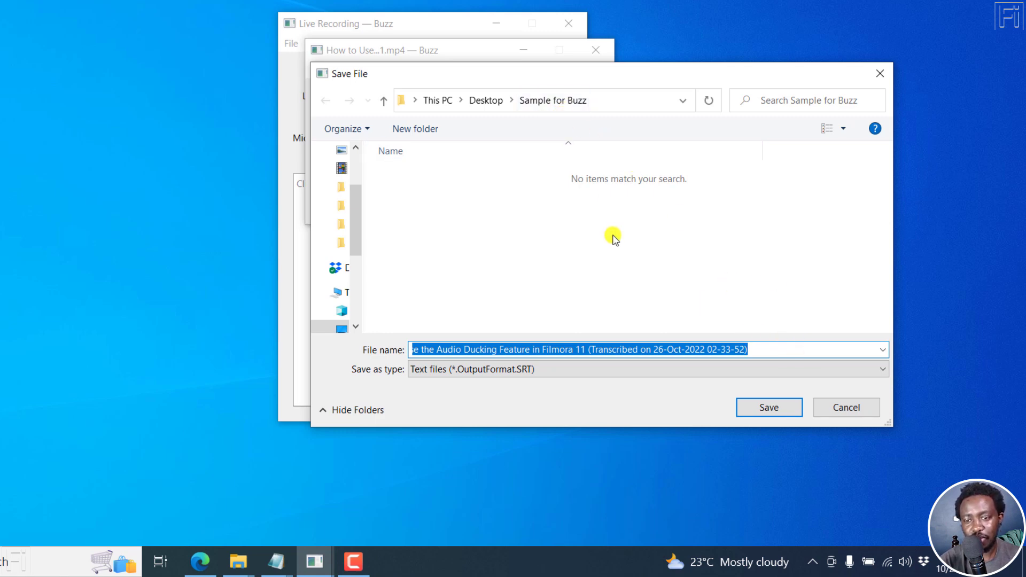
click(757, 413)
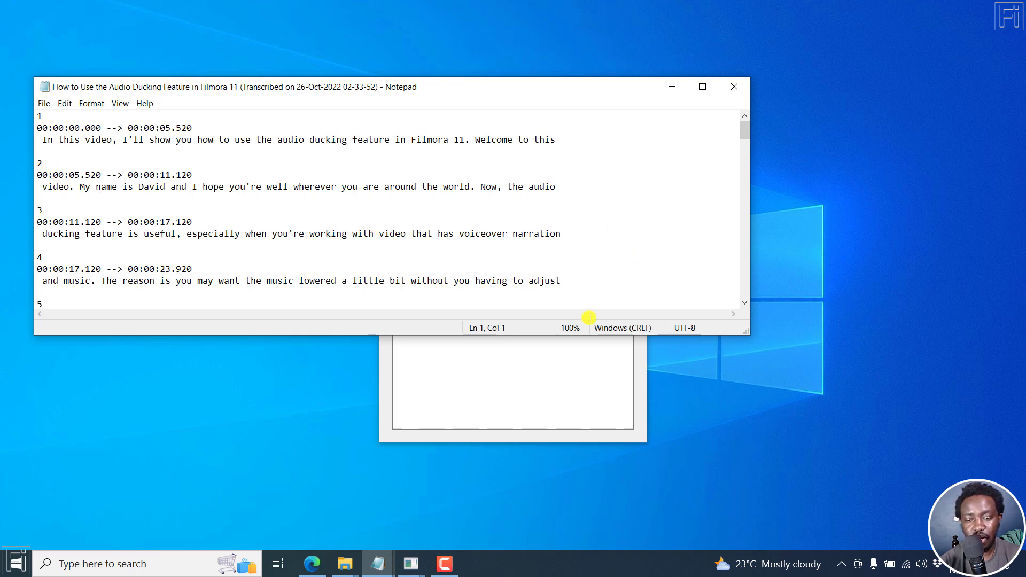
- Switch to the Sample for Buzz folder in File Explorer, open the Filmora 11 audio ducking video in VLC and pause it
click(345, 563)
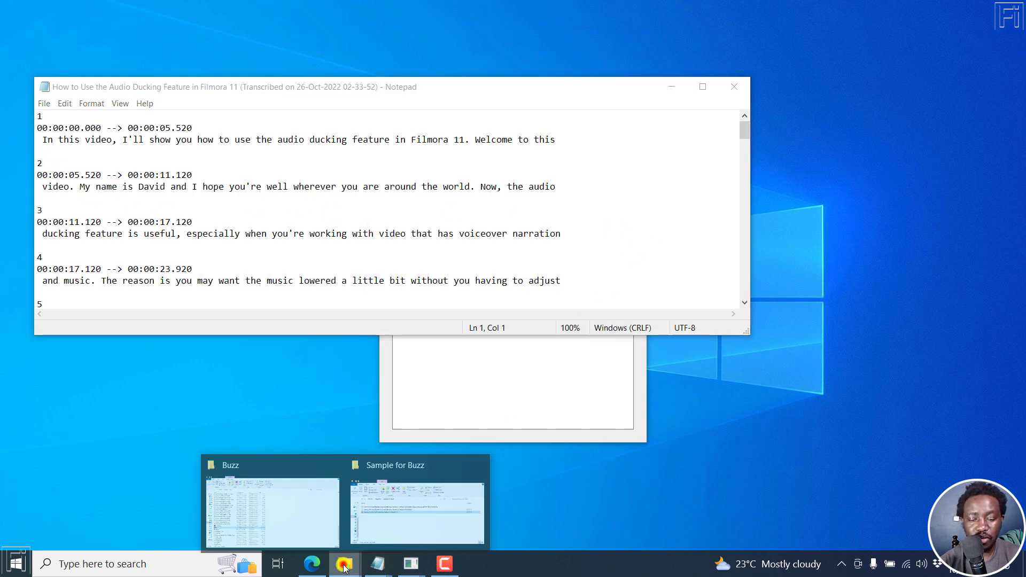
click(421, 531)
click(330, 427)
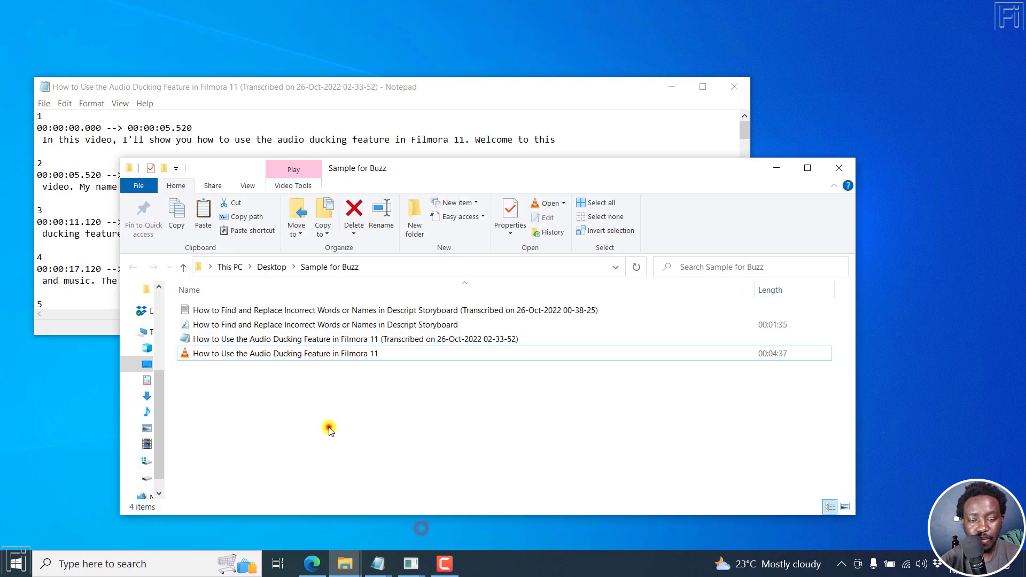
double_click(245, 353)
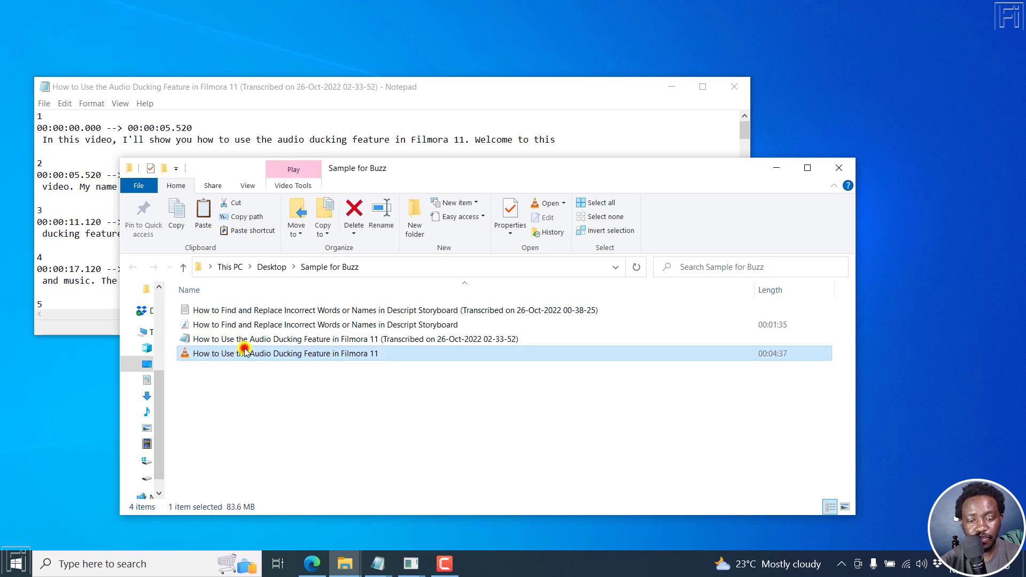
key(space)
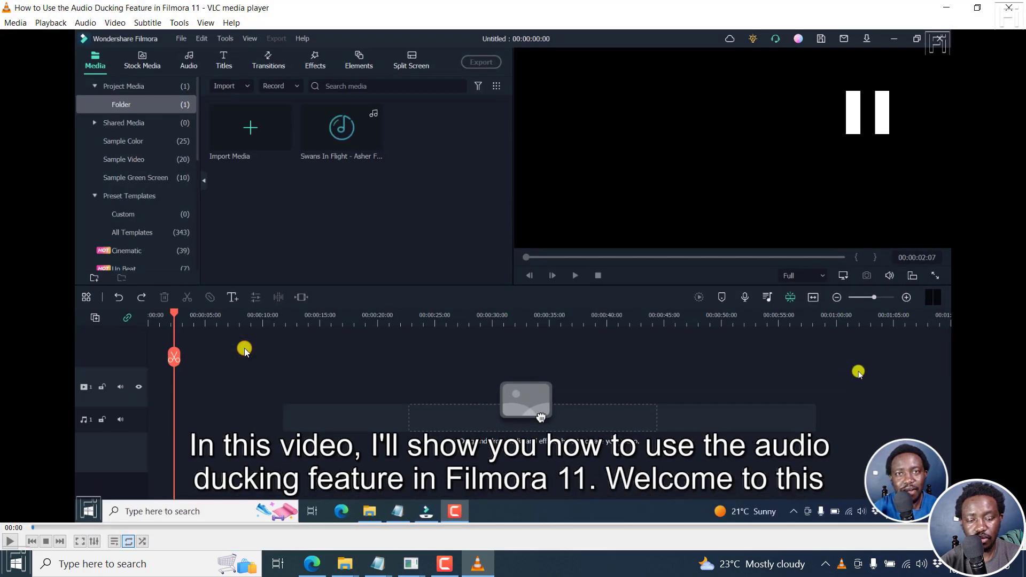
click(404, 293)
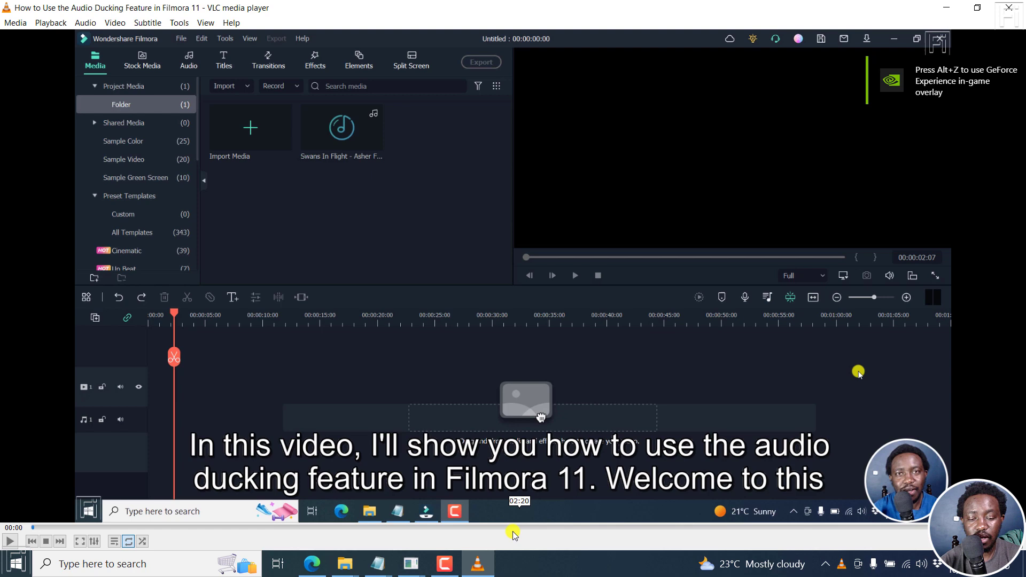
- Check the transcribed SRT file beside the video in the Sample for Buzz folder, and return to VLC
mouse_move(345, 564)
click(394, 523)
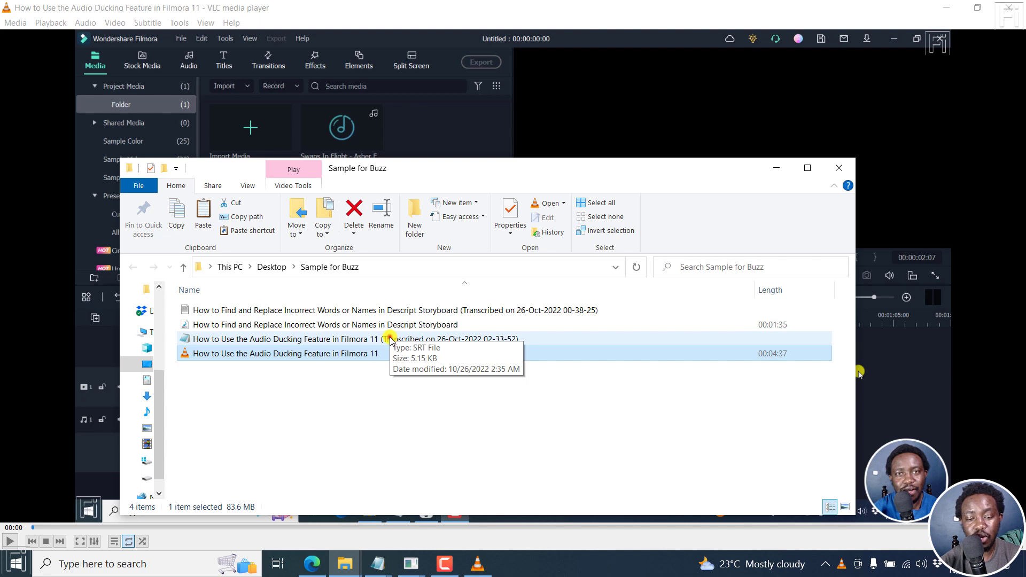
drag(293, 354, 490, 111)
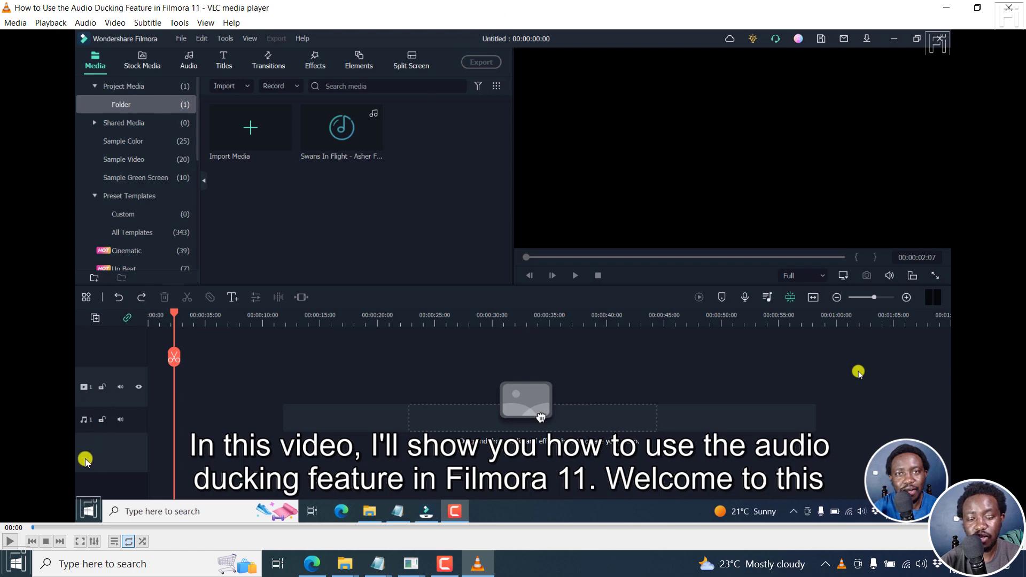
- Play the video from the start to check its subtitles, and pause after about 39 seconds
click(32, 527)
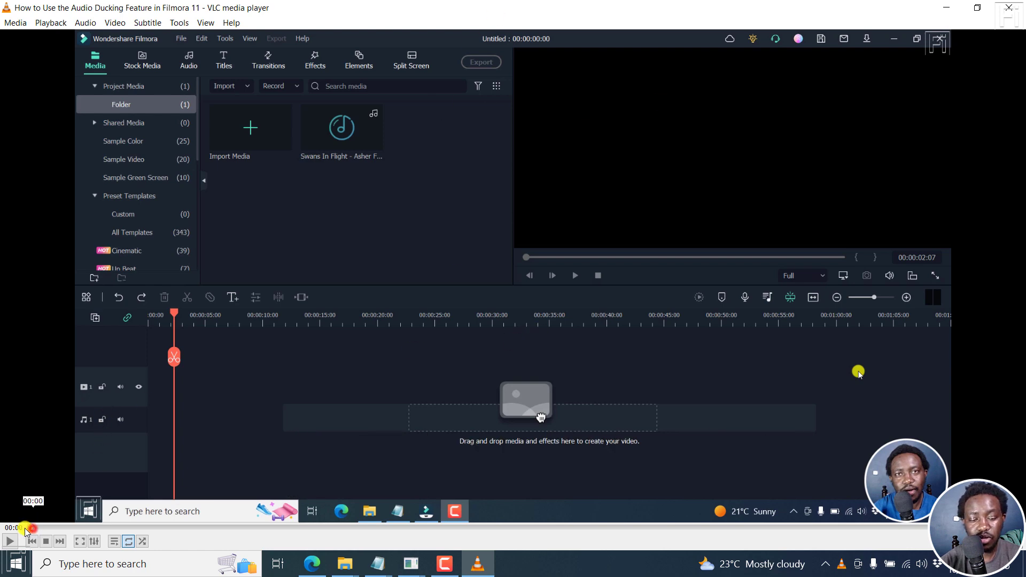
key(space)
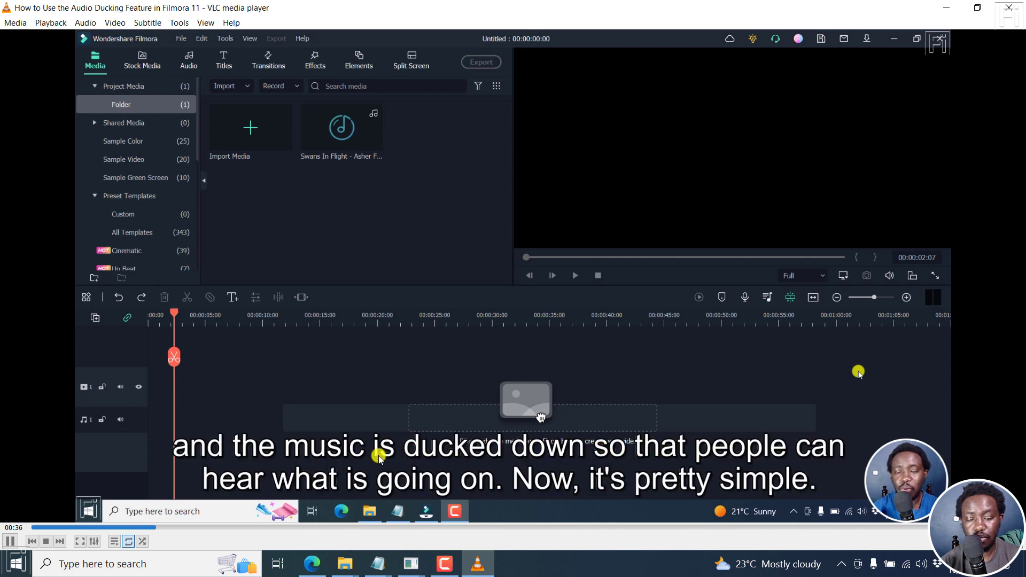
click(483, 311)
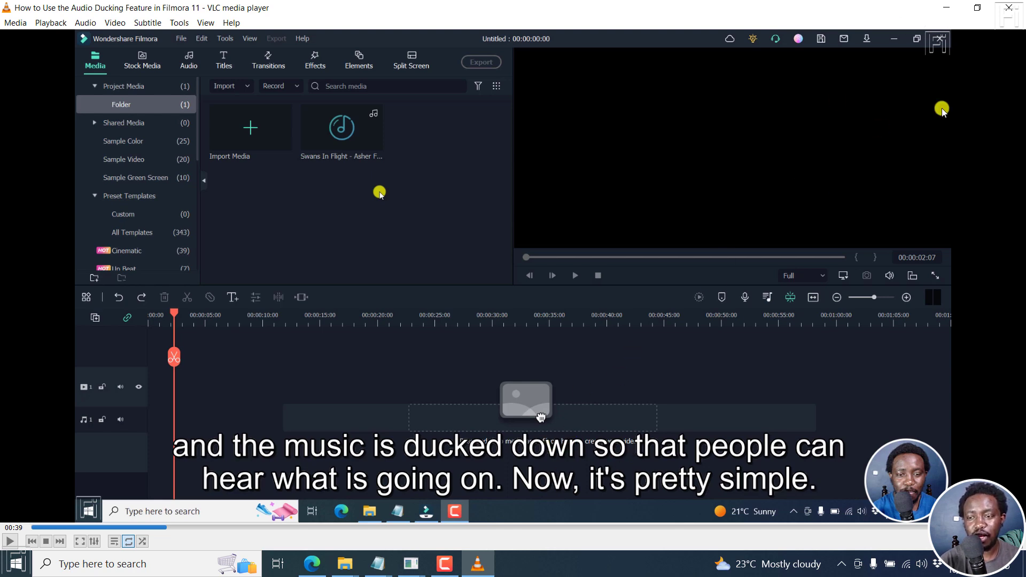
- Minimize VLC and the folder window, move the Notepad transcript aside, and bring Buzz's mp4 transcription window to the front
click(947, 7)
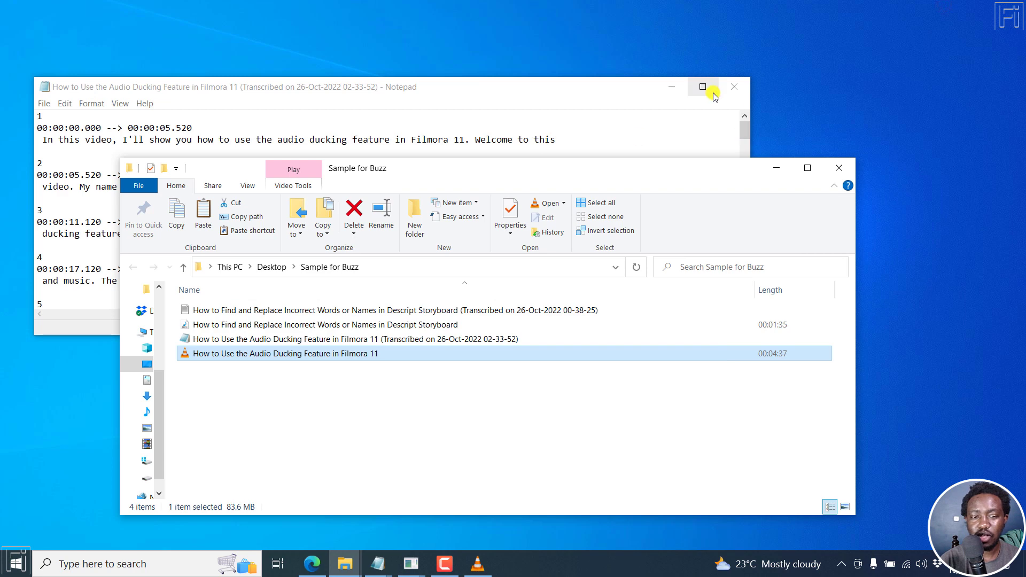
click(776, 167)
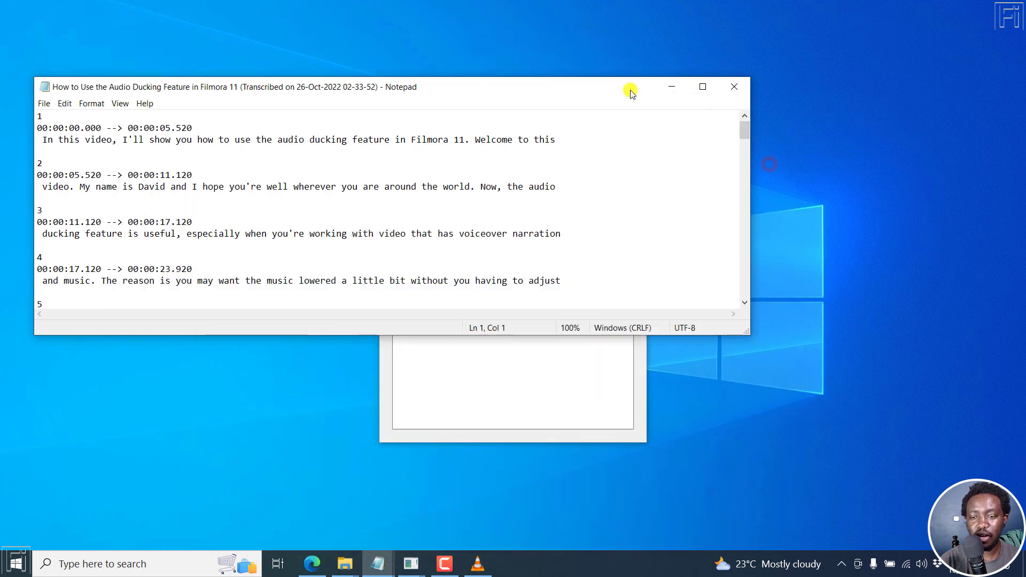
drag(626, 88, 720, 21)
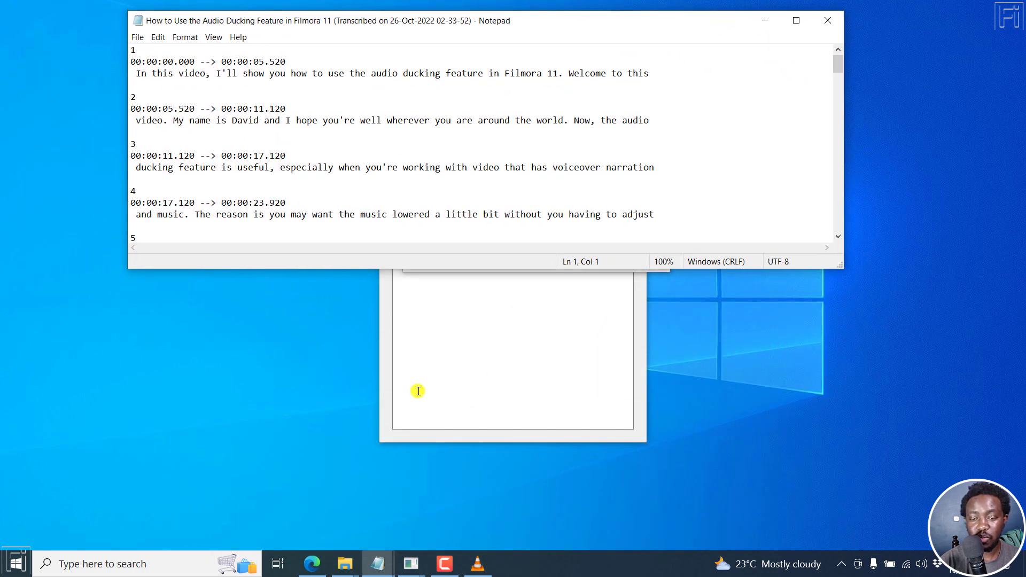
click(383, 567)
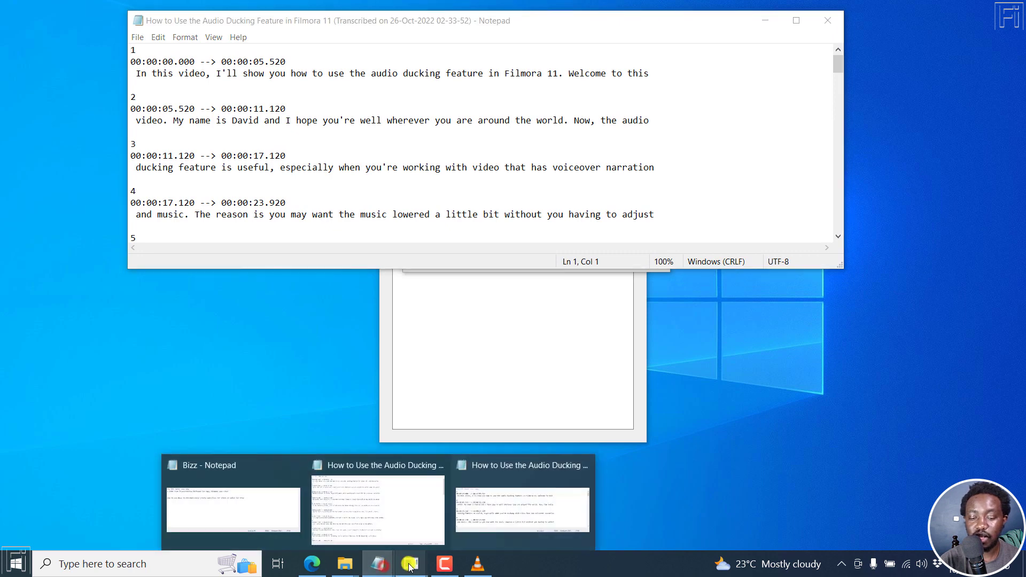
mouse_move(411, 564)
click(451, 506)
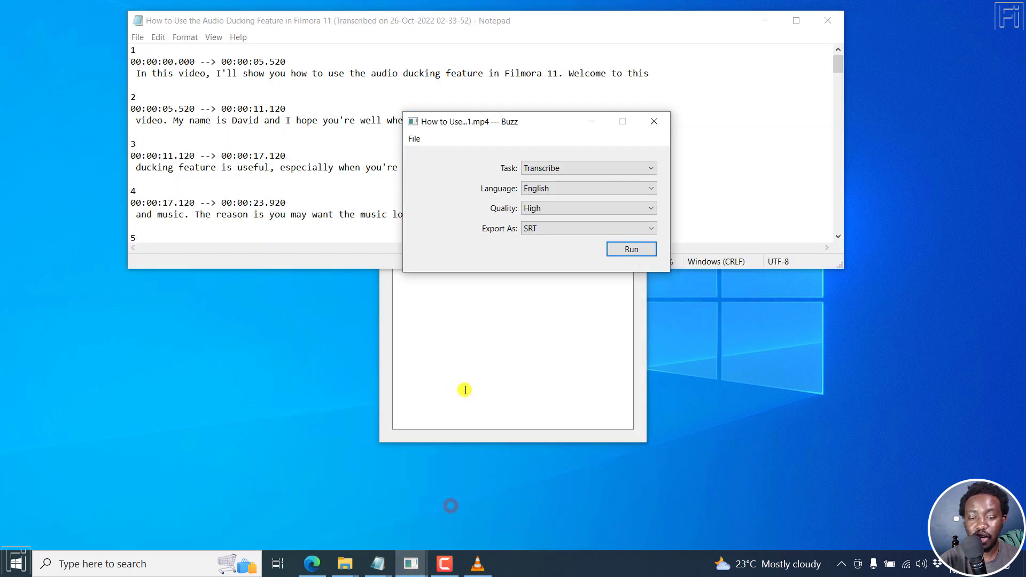
- Bring Buzz's mp4 transcription window in front of the Live Recording window and minimize the Notepad transcript
click(389, 361)
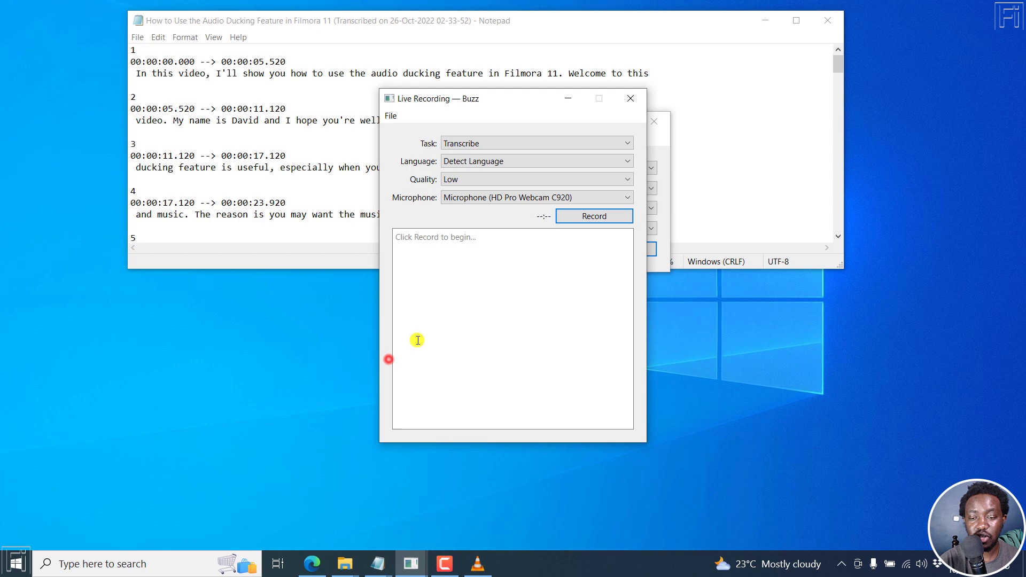
click(666, 143)
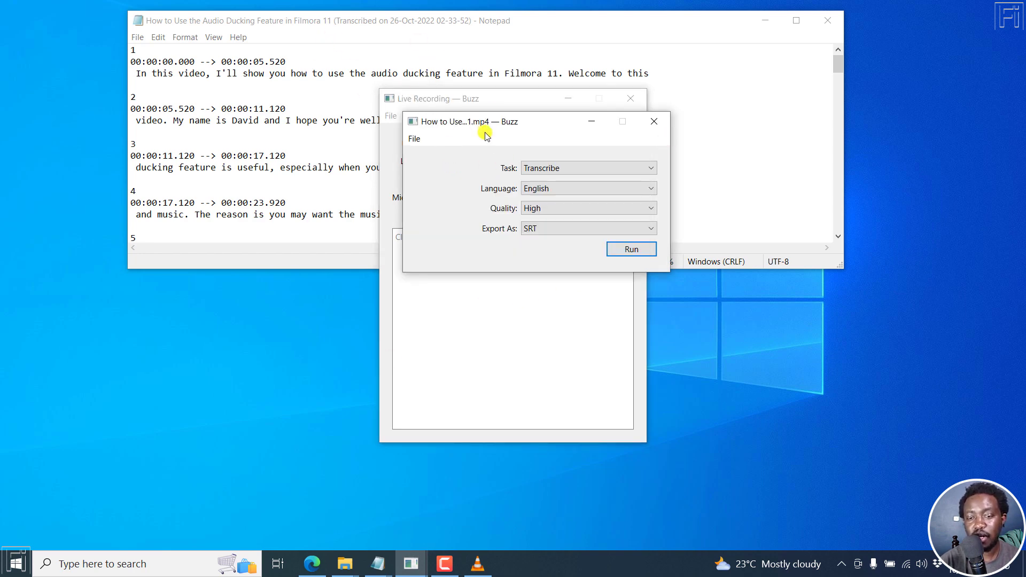
click(765, 20)
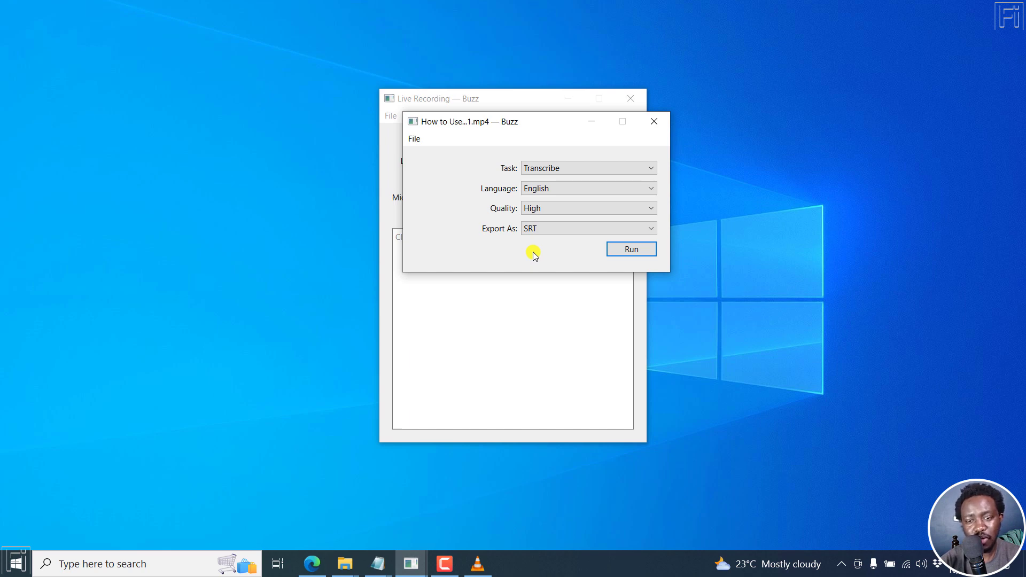
- Reopen the 02-33-52 SRT transcript in Notepad and check the paused video's subtitles in VLC
click(378, 564)
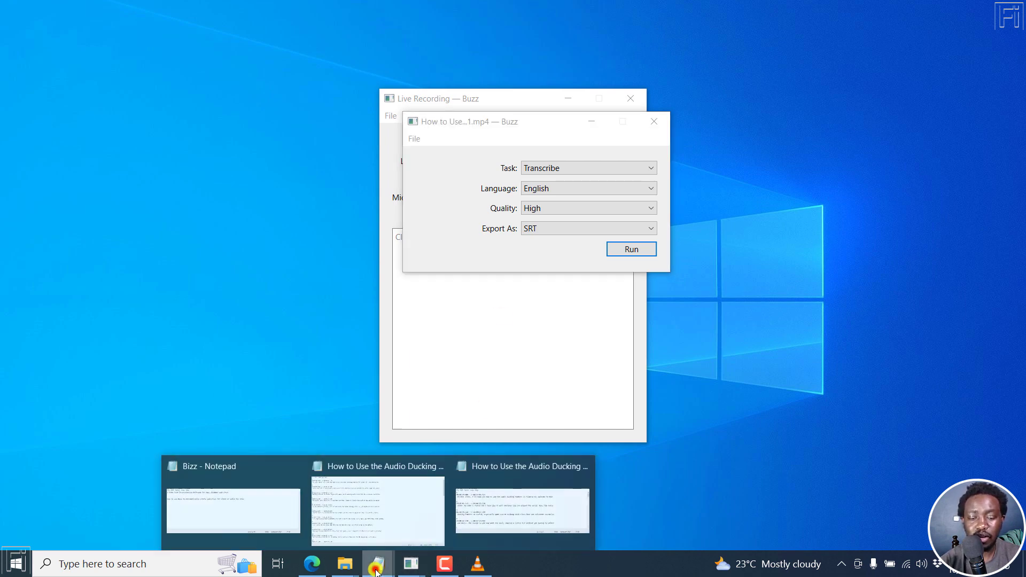
click(518, 526)
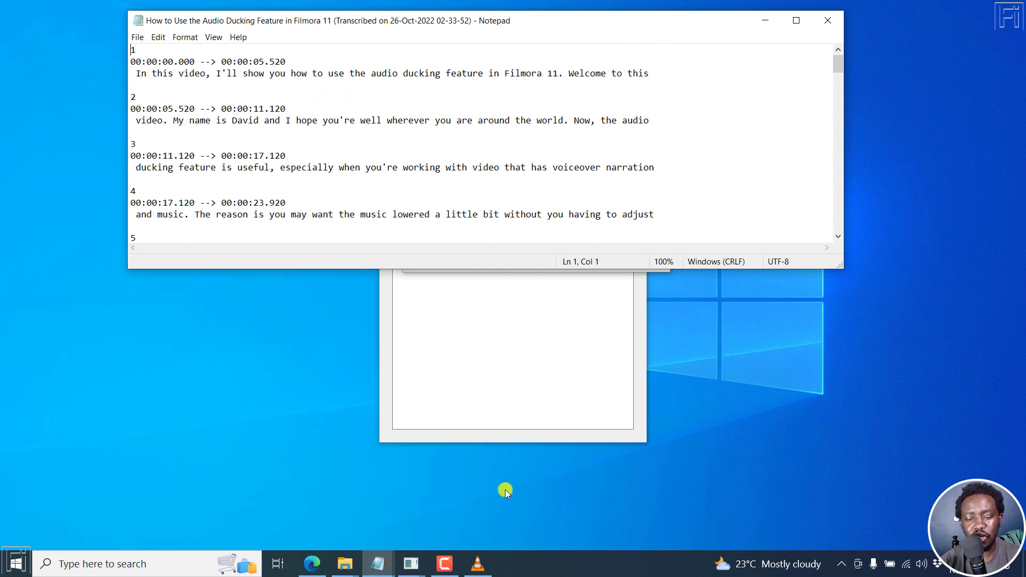
click(478, 563)
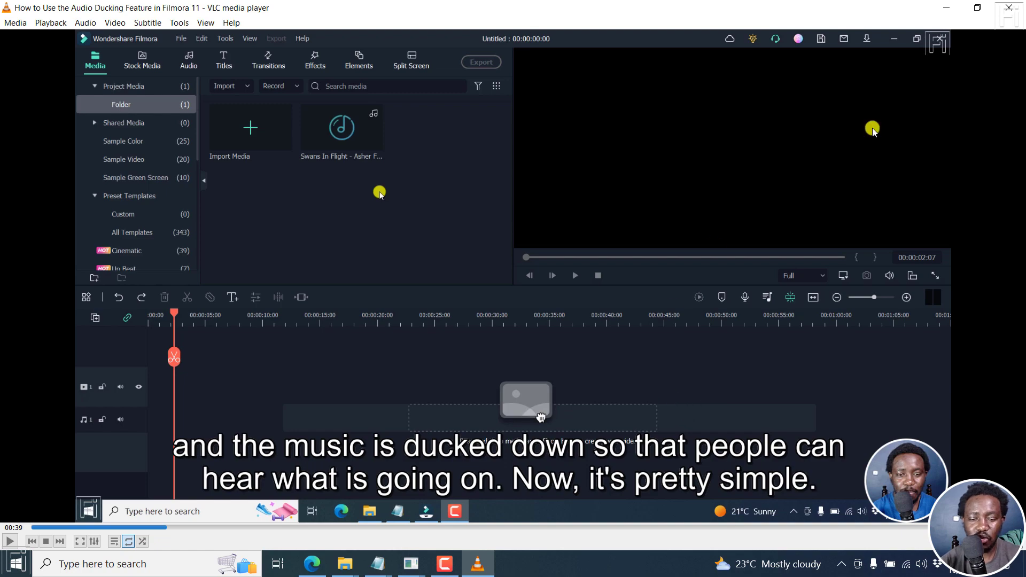
- Minimize VLC and the Notepad transcript, and move Buzz's mp4 transcription window lower over the Live Recording window
click(948, 8)
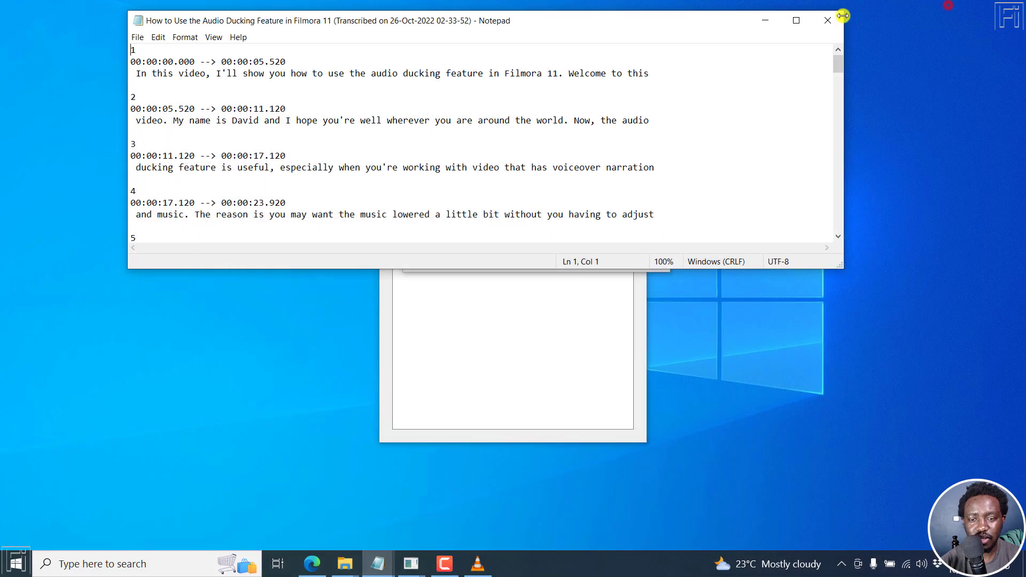
click(766, 20)
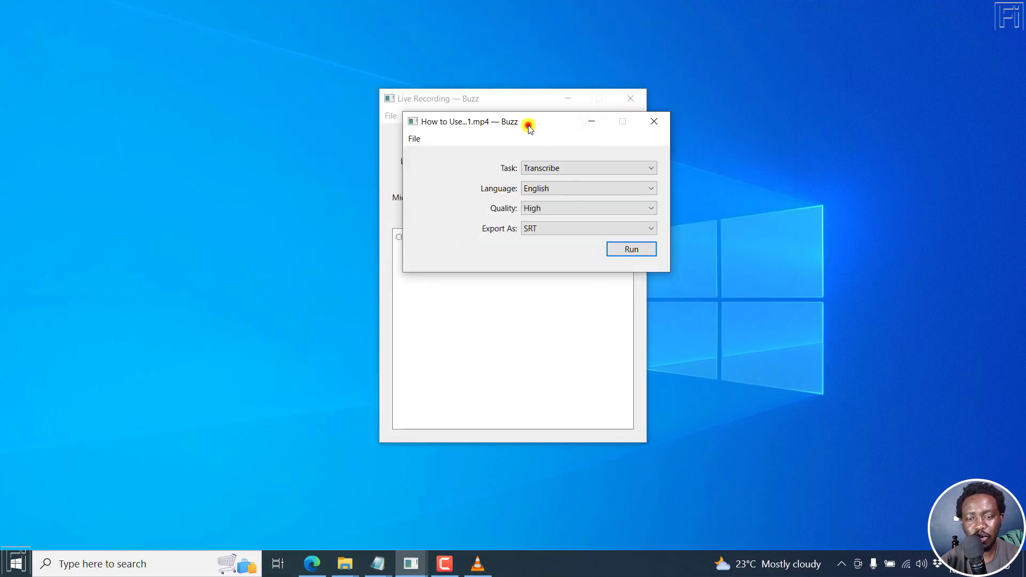
drag(528, 126, 518, 190)
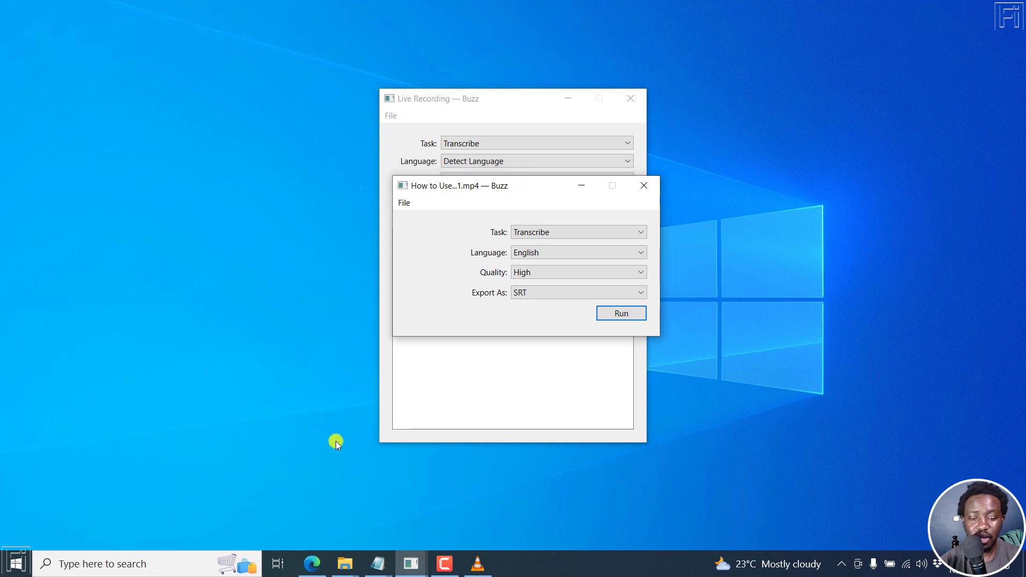
- Switch to the Buzz GitHub repository in Edge and read its About description and the README's installation instructions
click(312, 564)
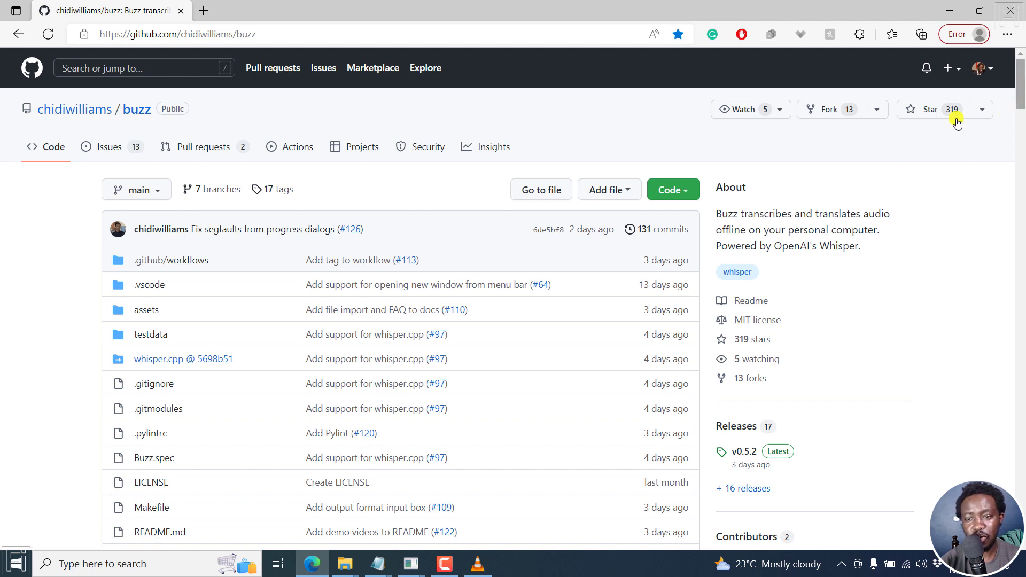
drag(735, 214, 885, 245)
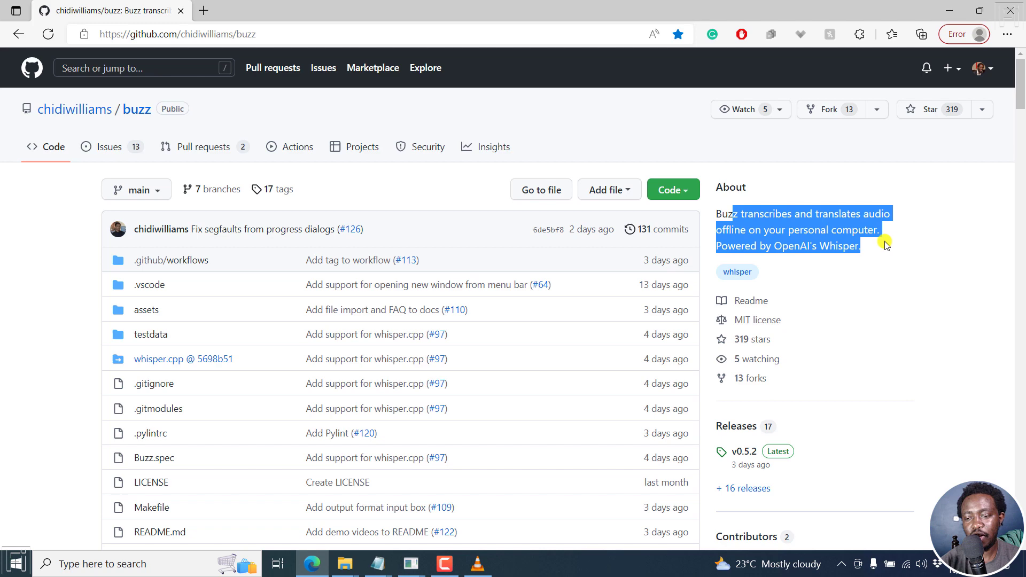
click(778, 249)
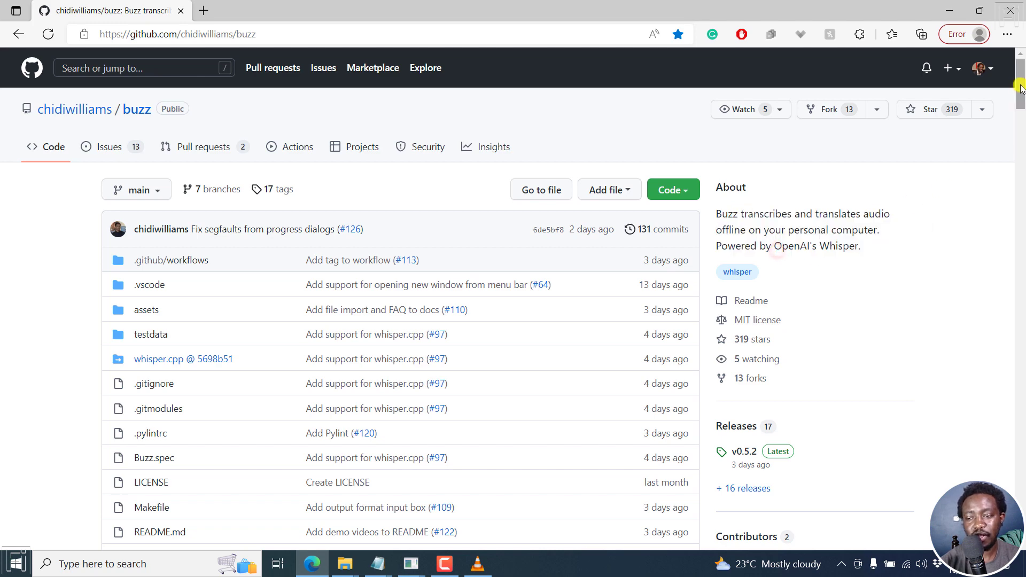
drag(1021, 88, 1022, 236)
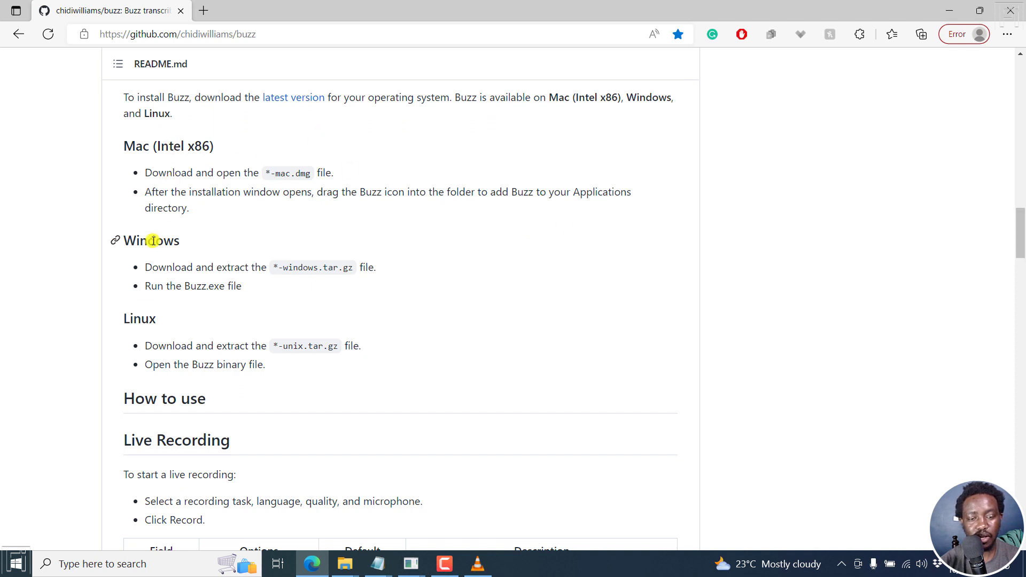
- Open the README's latest version link in a new tab, examine the release's download assets, and minimize the browser from the repository tab
right_click(295, 102)
click(342, 109)
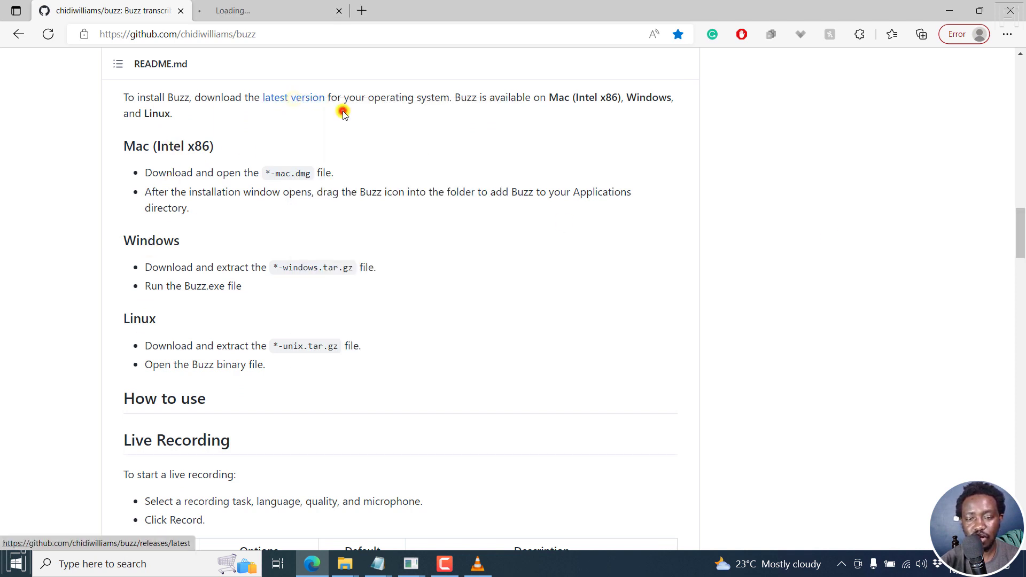
click(286, 5)
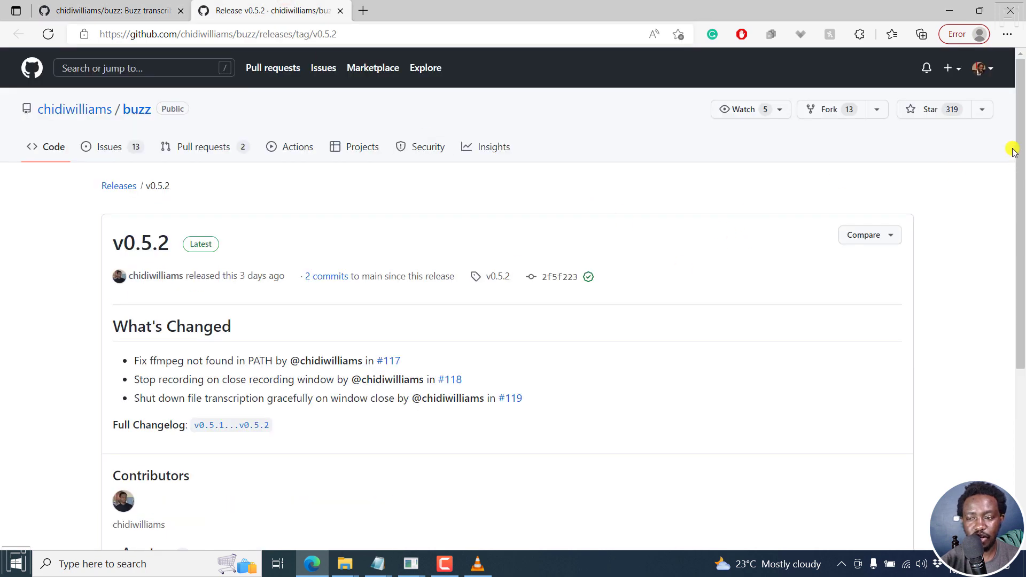
drag(1015, 150, 1022, 291)
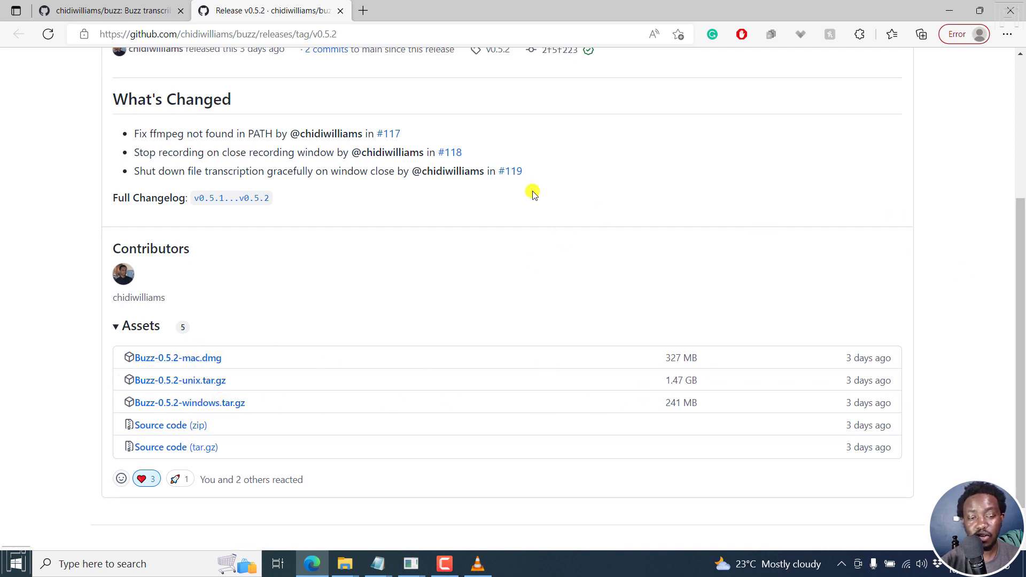
click(127, 6)
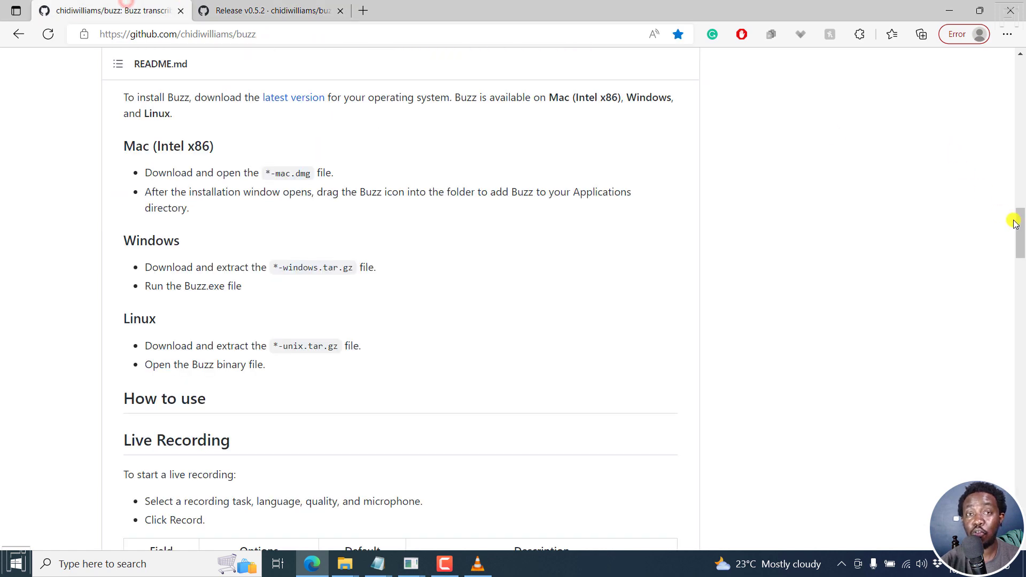
click(950, 11)
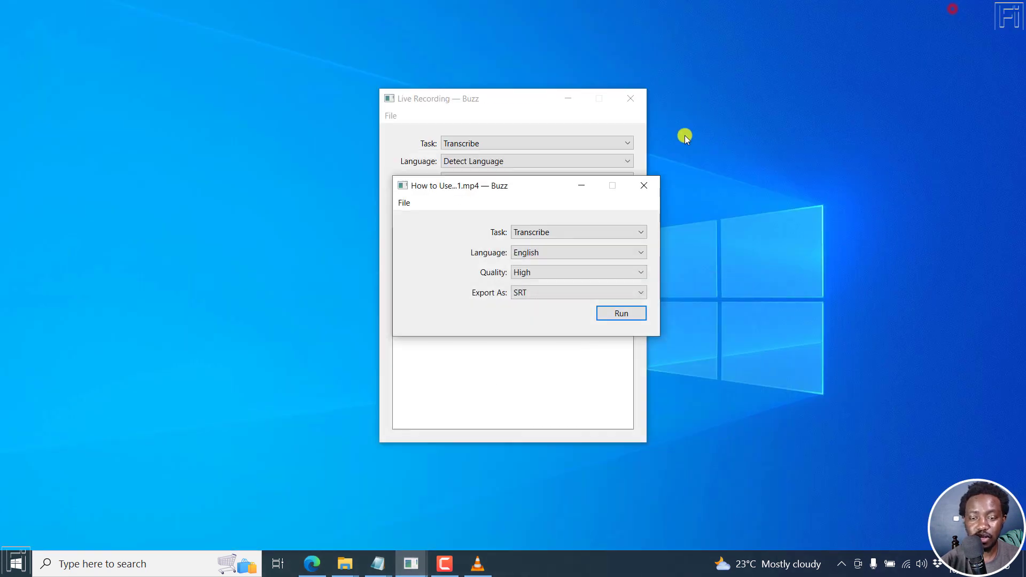